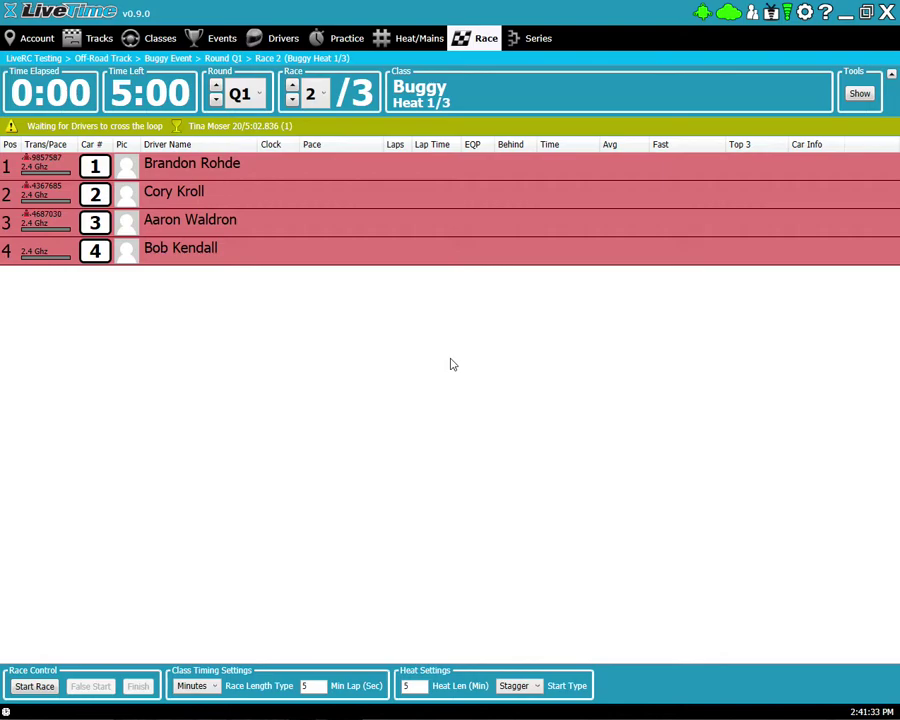
- View the finished Race 1 results, then switch back to Race 2
left_click(314, 94)
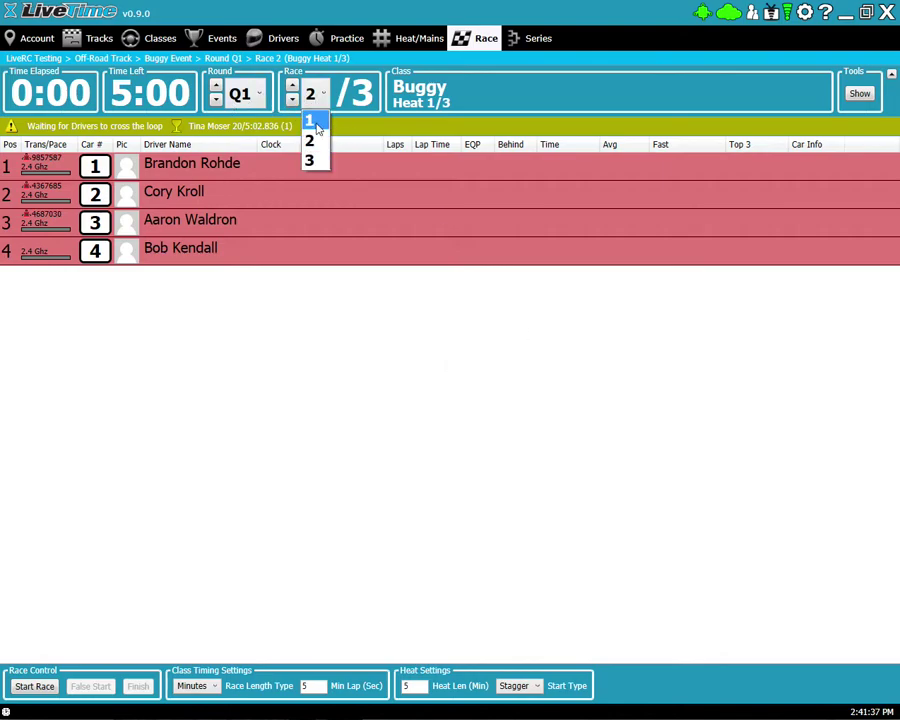
left_click(313, 121)
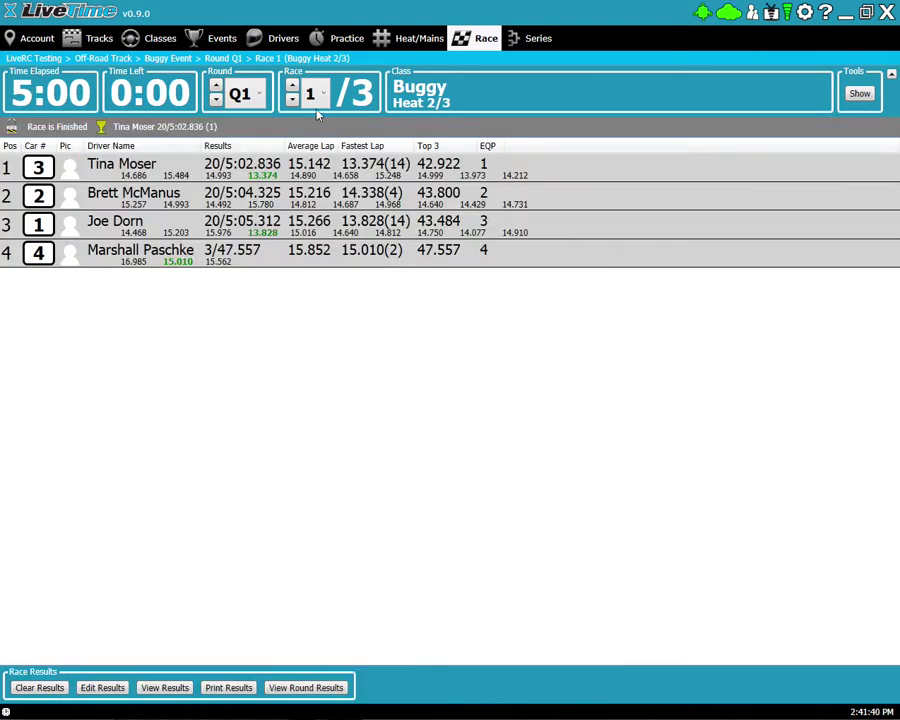
left_click(316, 95)
left_click(310, 124)
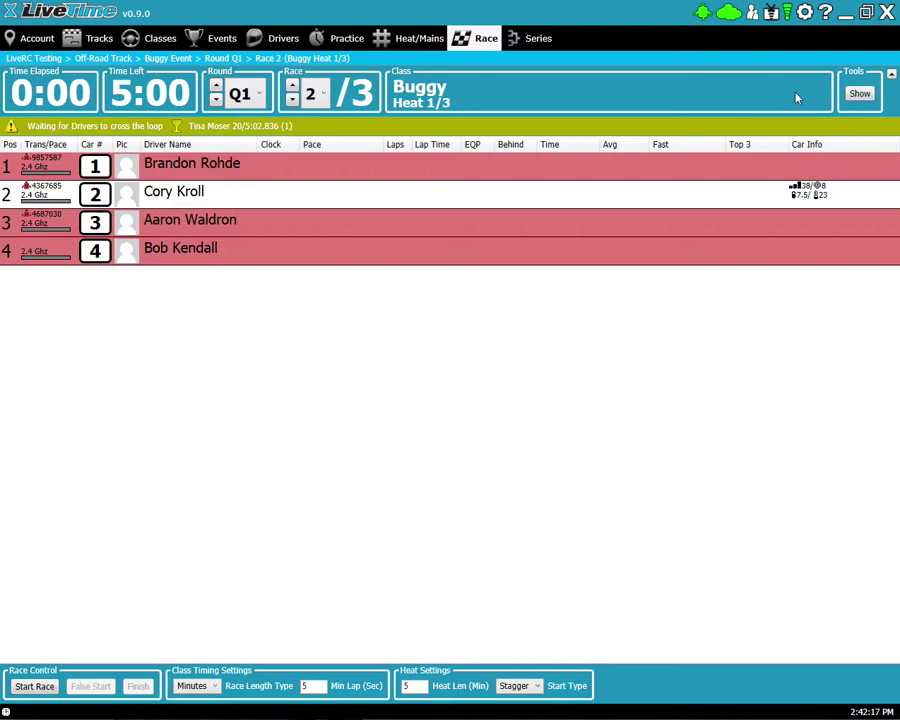
left_click(857, 95)
left_click(860, 97)
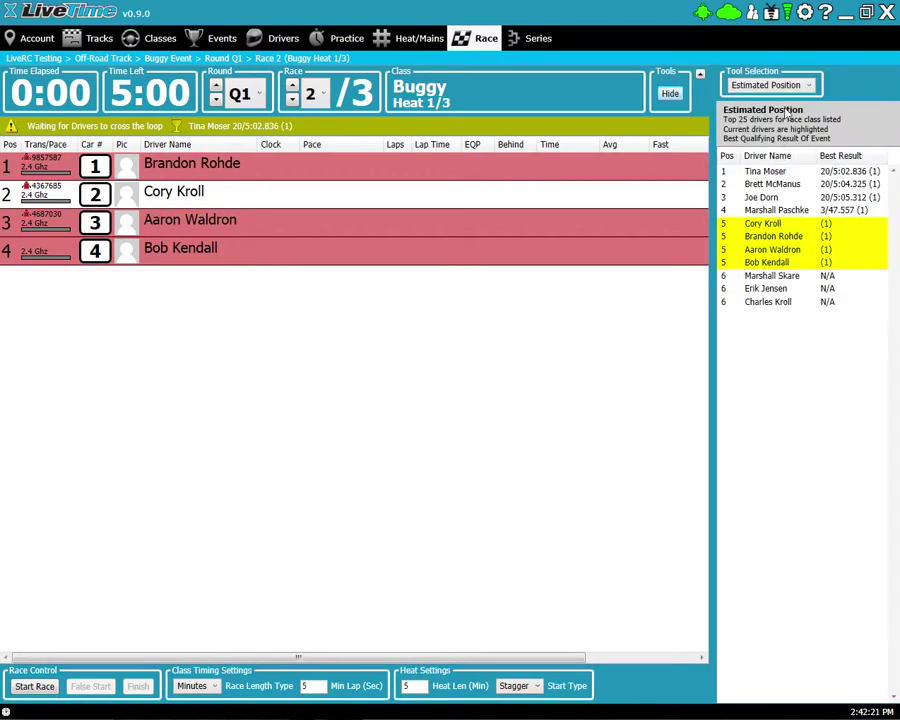
left_click(772, 86)
left_click(752, 100)
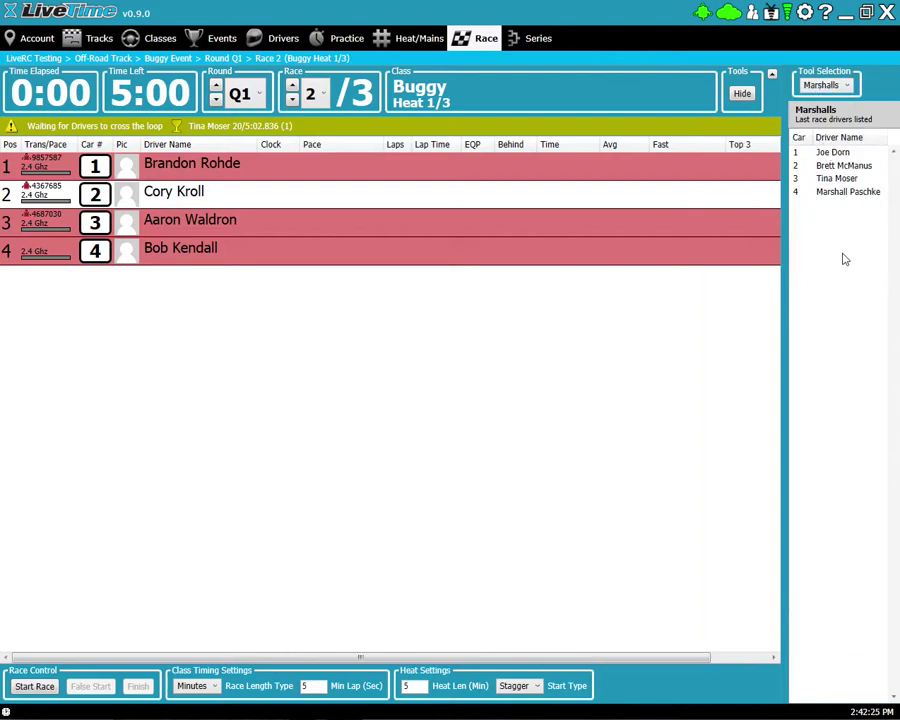
left_click(820, 86)
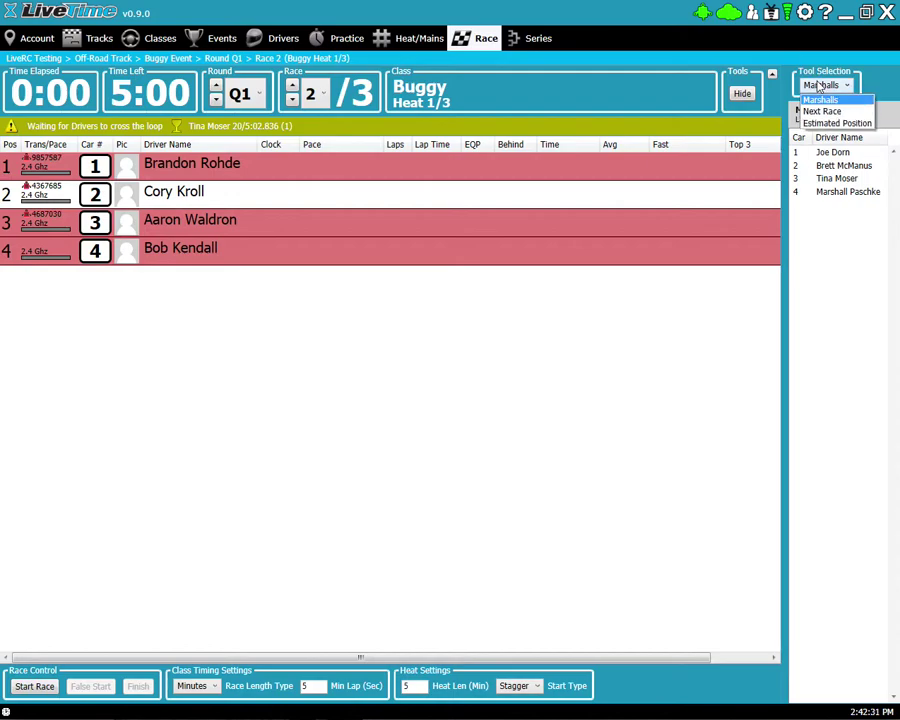
left_click(824, 112)
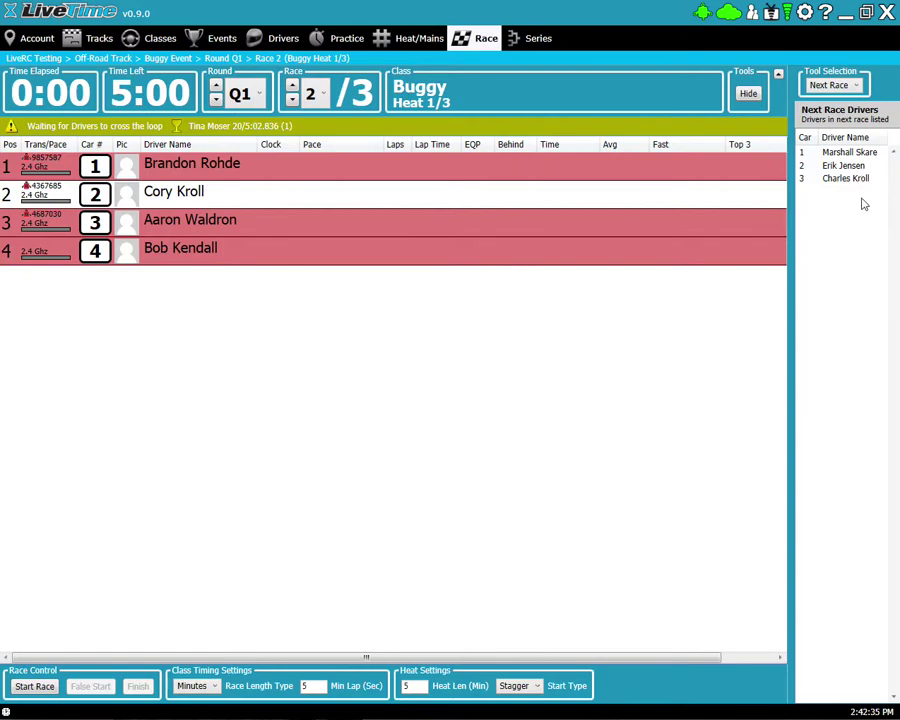
left_click(830, 85)
left_click(838, 122)
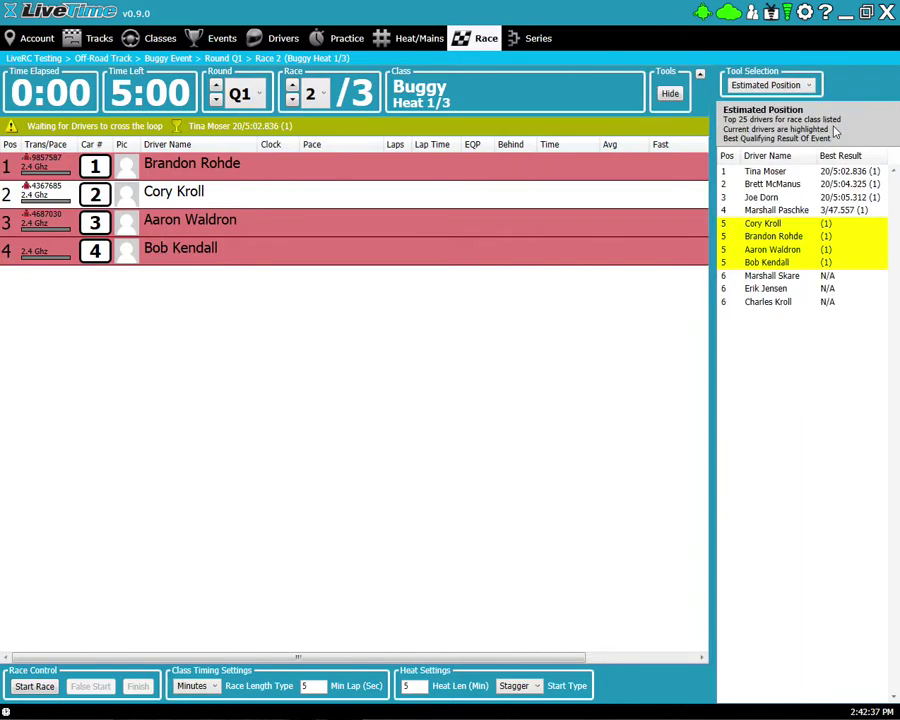
left_click(669, 94)
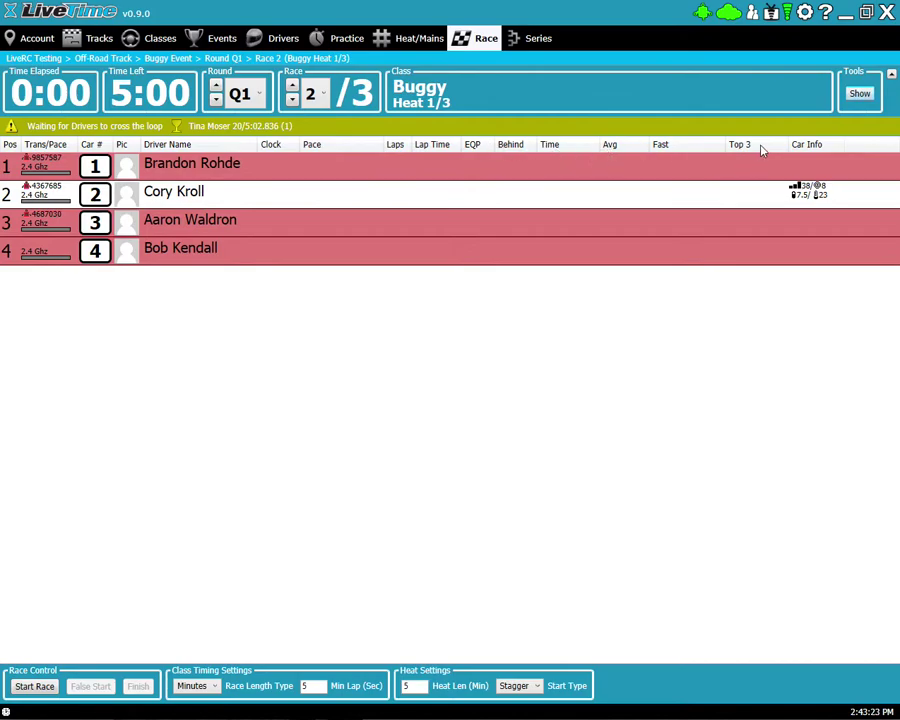
- Drag the Top 3 column header to sit directly after Driver Name
left_click_drag(760, 149, 318, 150)
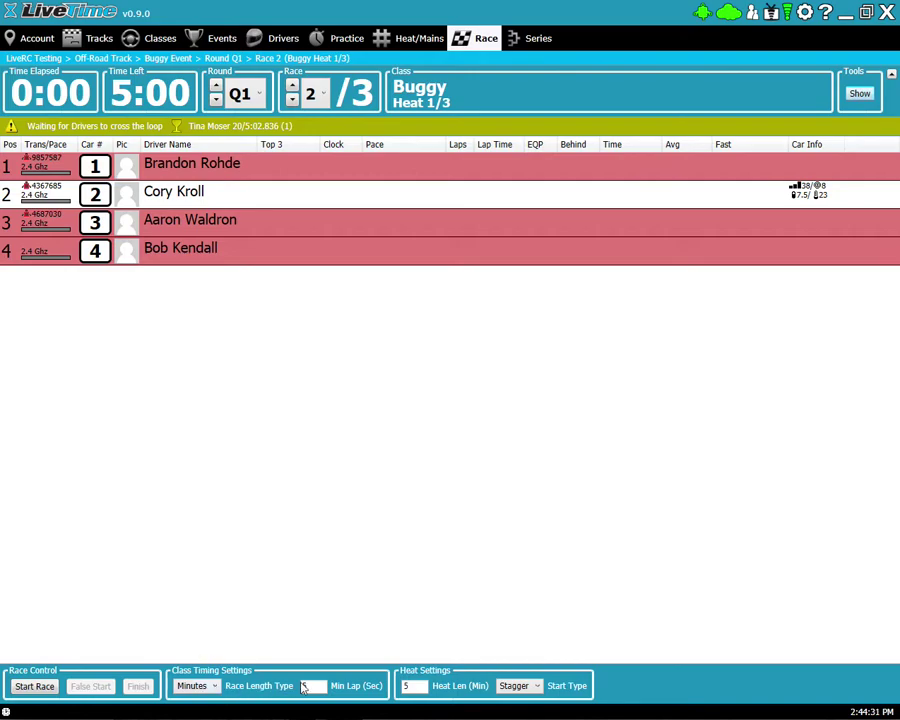
left_click(211, 688)
left_click(200, 706)
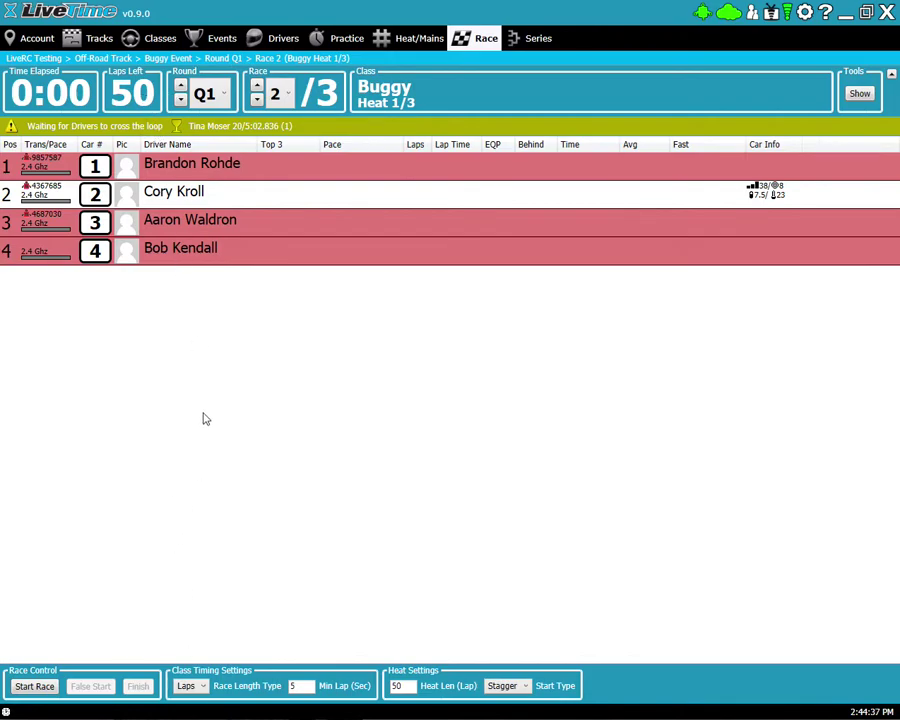
left_click(190, 686)
left_click(198, 700)
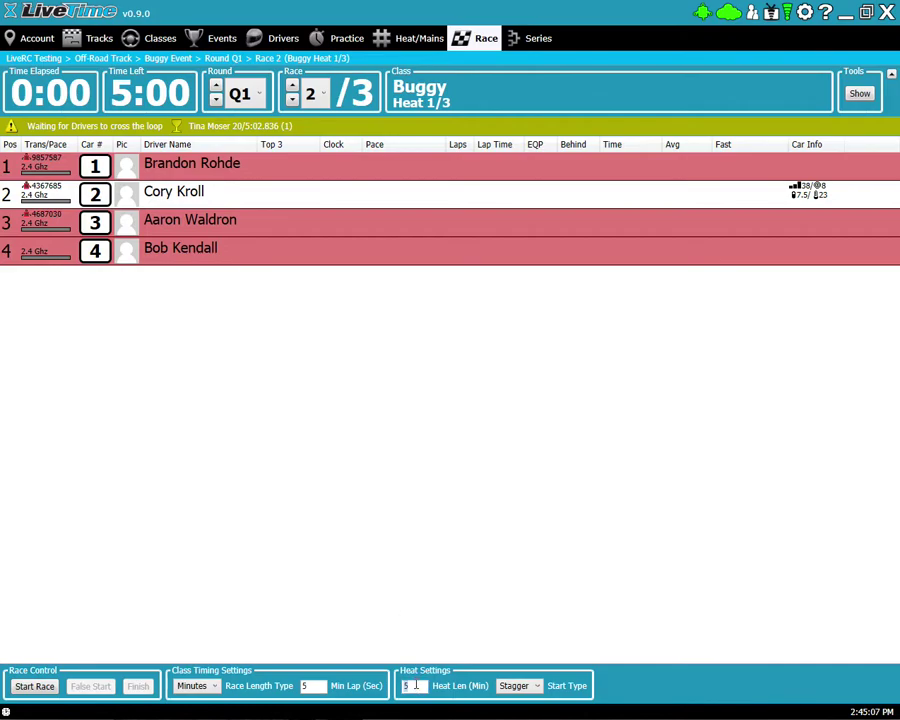
scroll(415, 686, "up", 1)
scroll(415, 686, "up", 1)
scroll(407, 686, "down", 2)
left_click(516, 686)
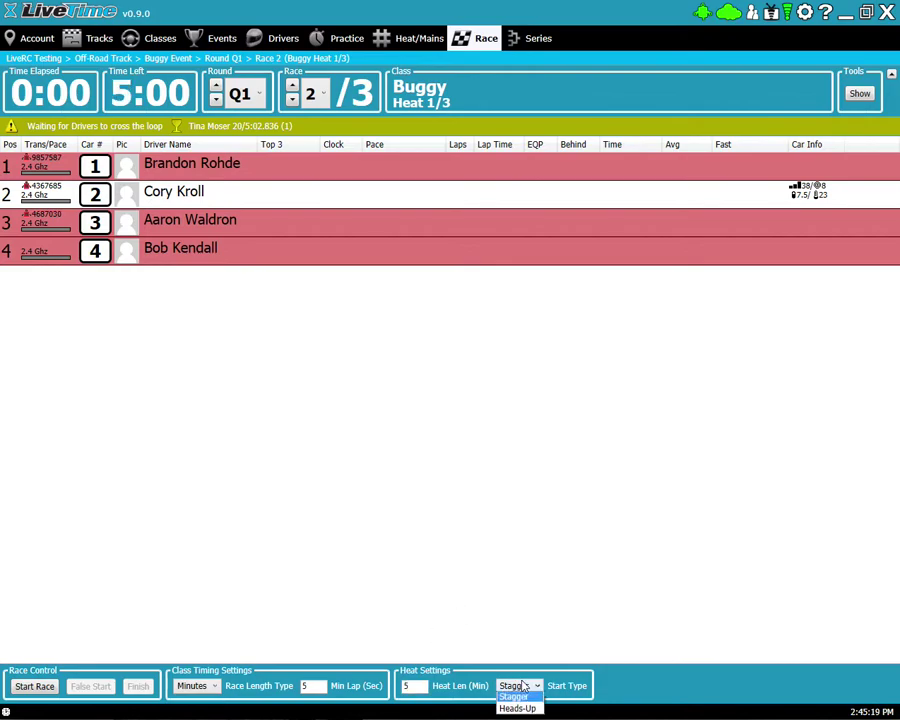
left_click(513, 697)
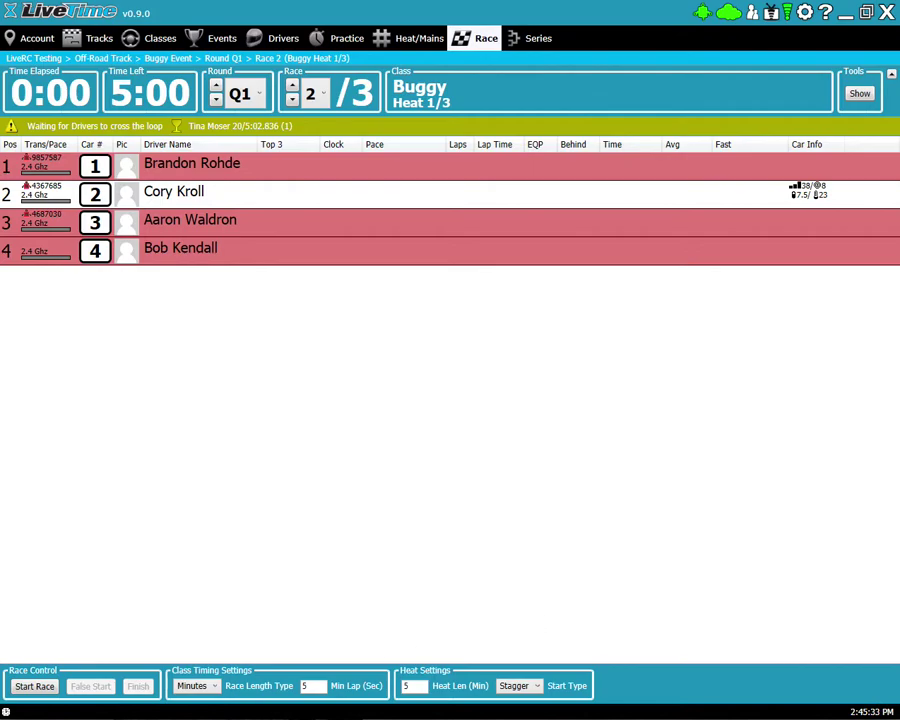
- Start Race 2 with a staggered start
left_click(40, 688)
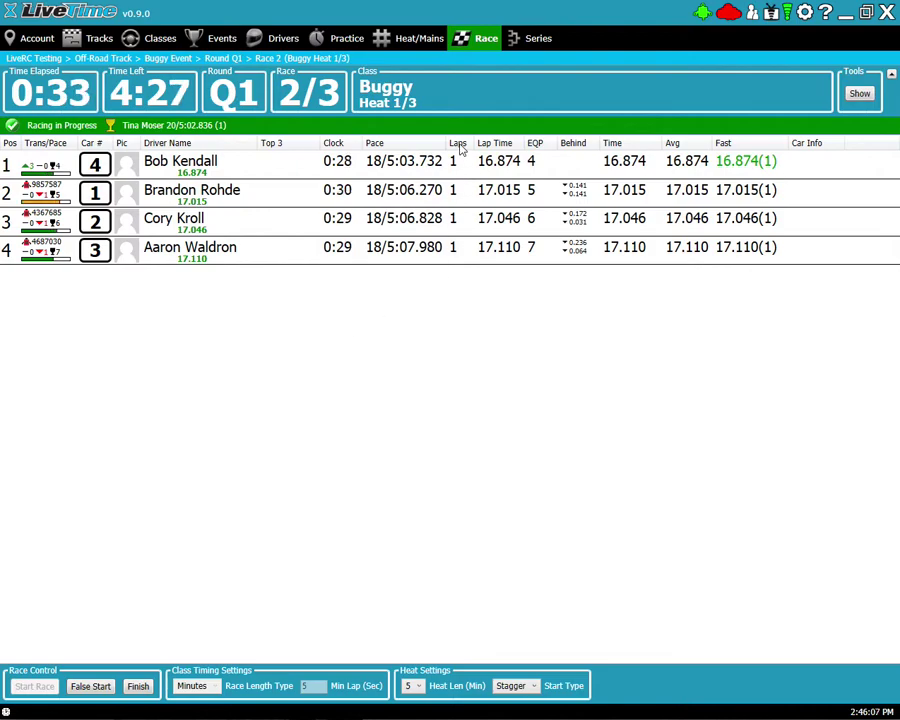
- Drag the Laps column header toward the Pace column
mouse_move(460, 146)
left_mouse_down()
mouse_move(376, 150)
mouse_move(376, 158)
mouse_move(470, 141)
mouse_move(452, 147)
left_mouse_up()
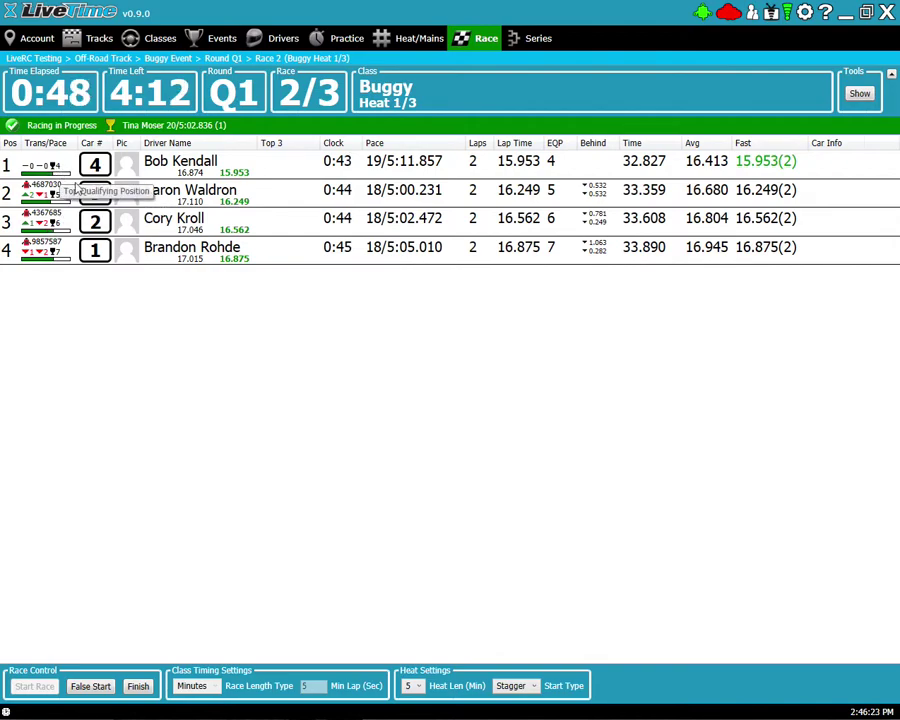
left_click(861, 94)
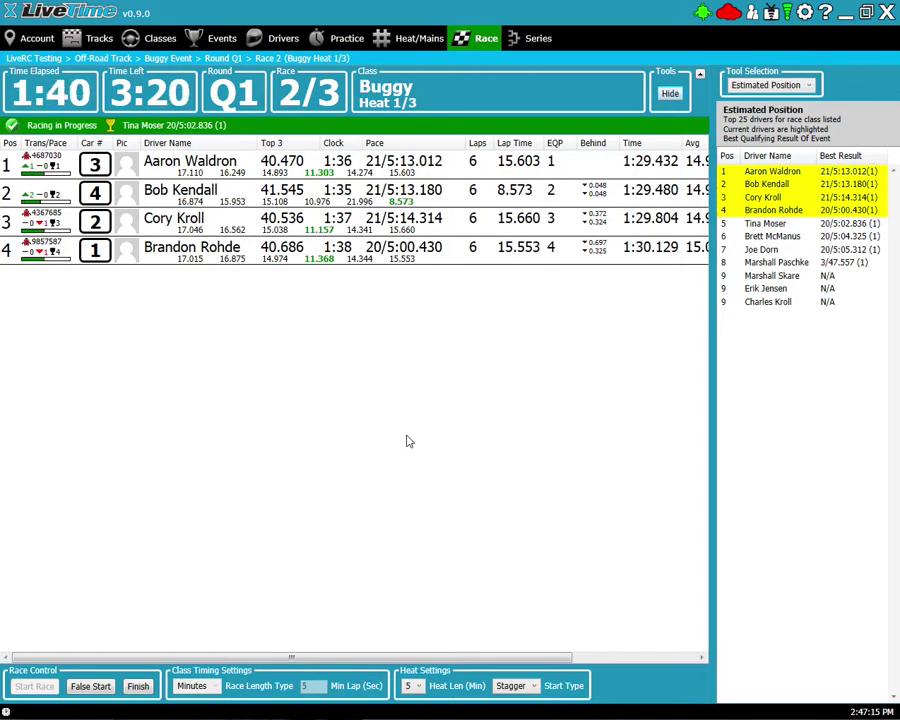
left_click(670, 93)
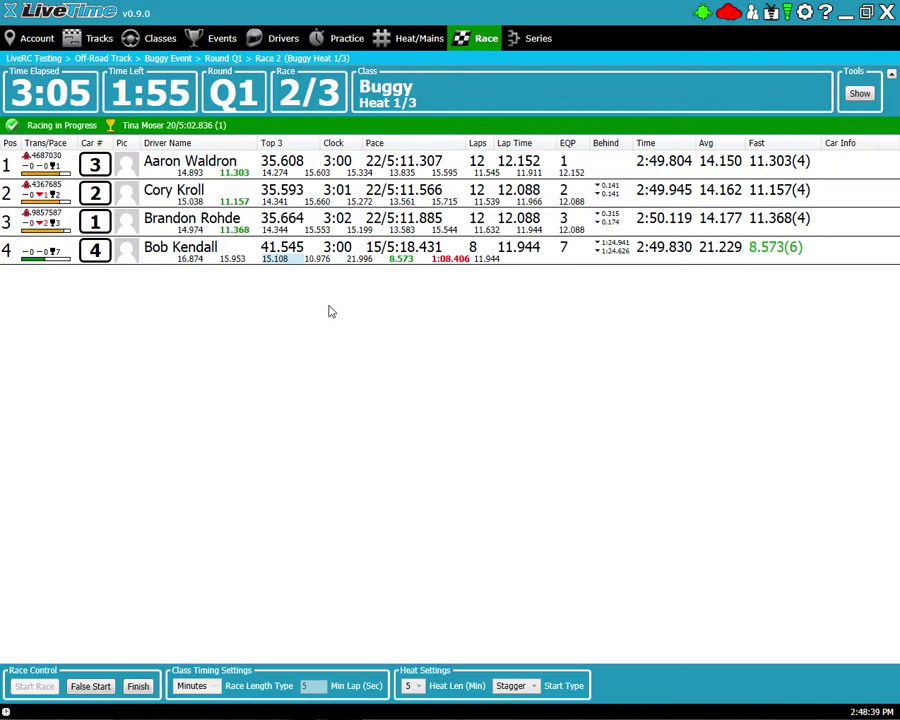
- Delete car 1's 15.553 lap, leaving the 15.108 lap untouched
right_click(282, 262)
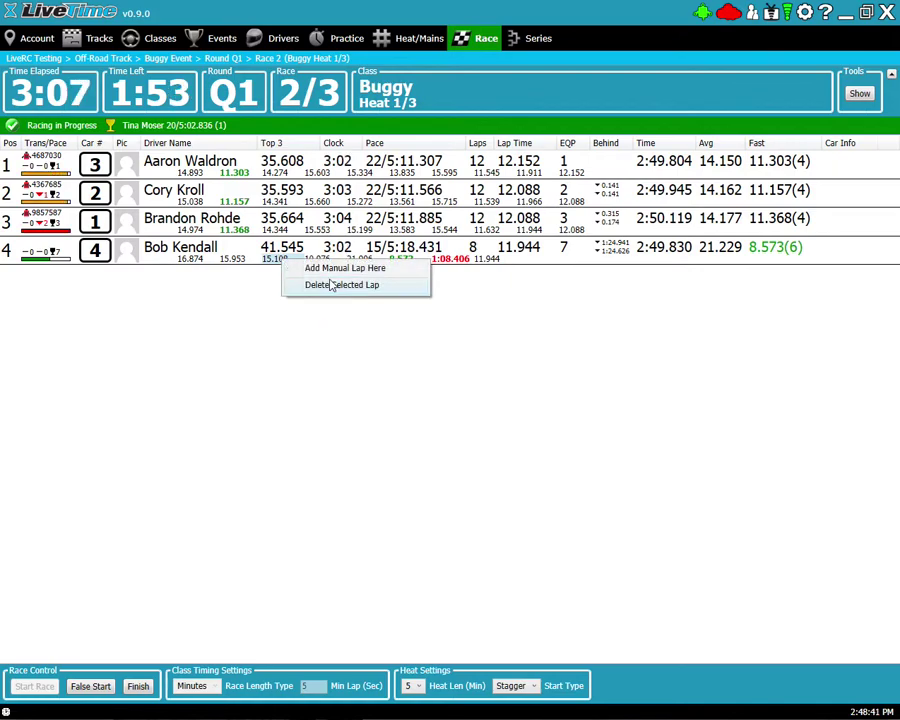
left_click(311, 315)
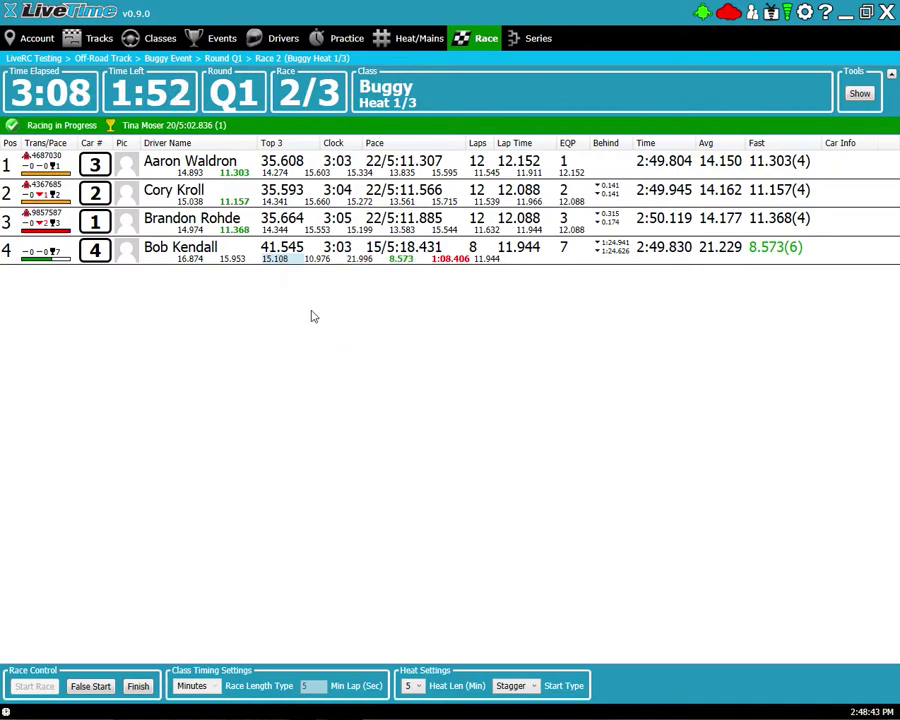
right_click(320, 232)
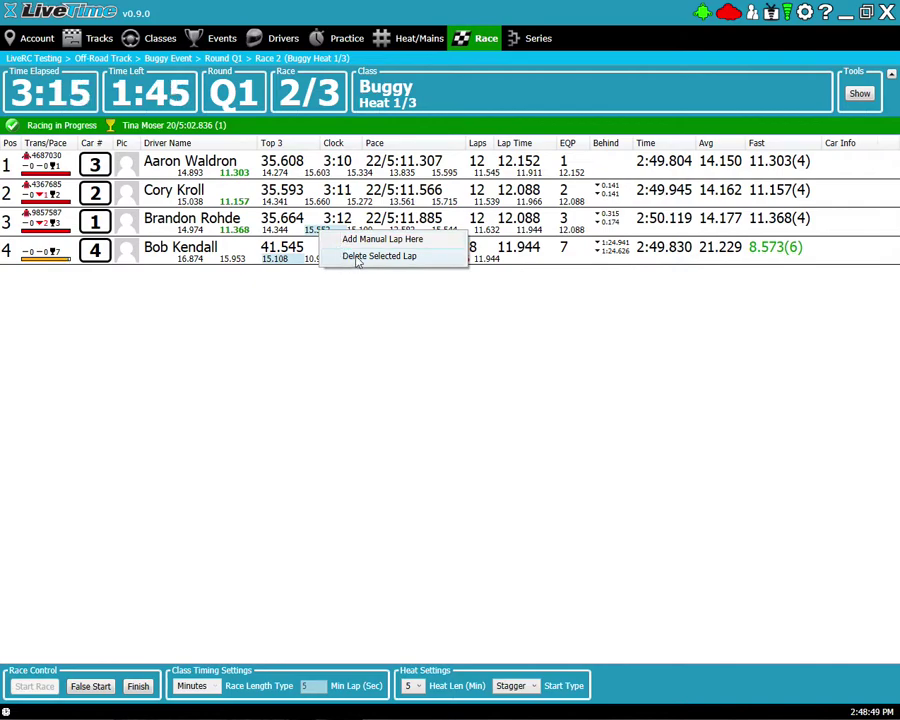
left_click(350, 256)
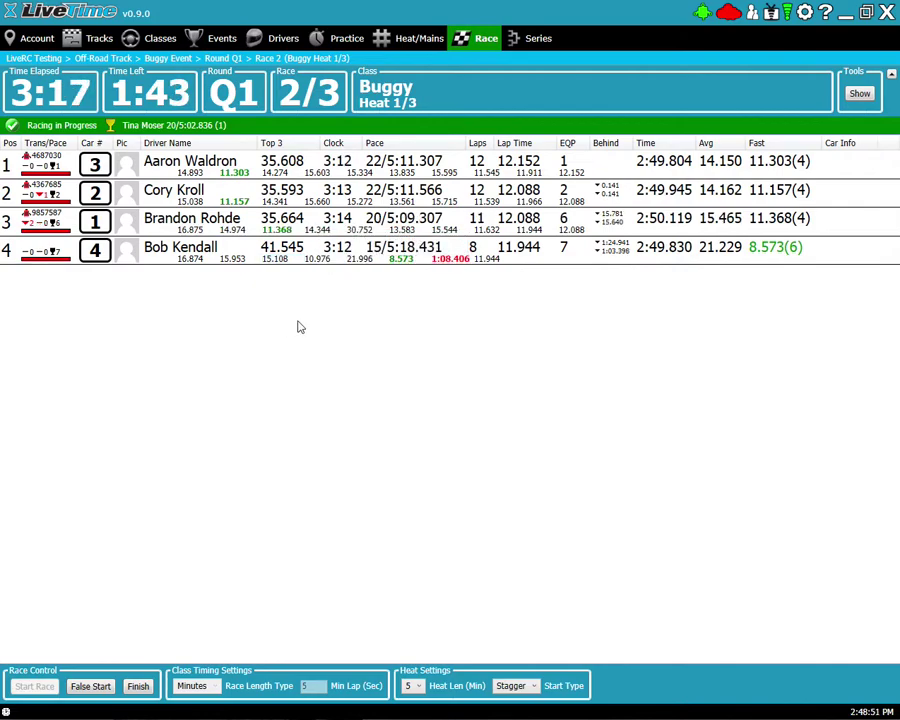